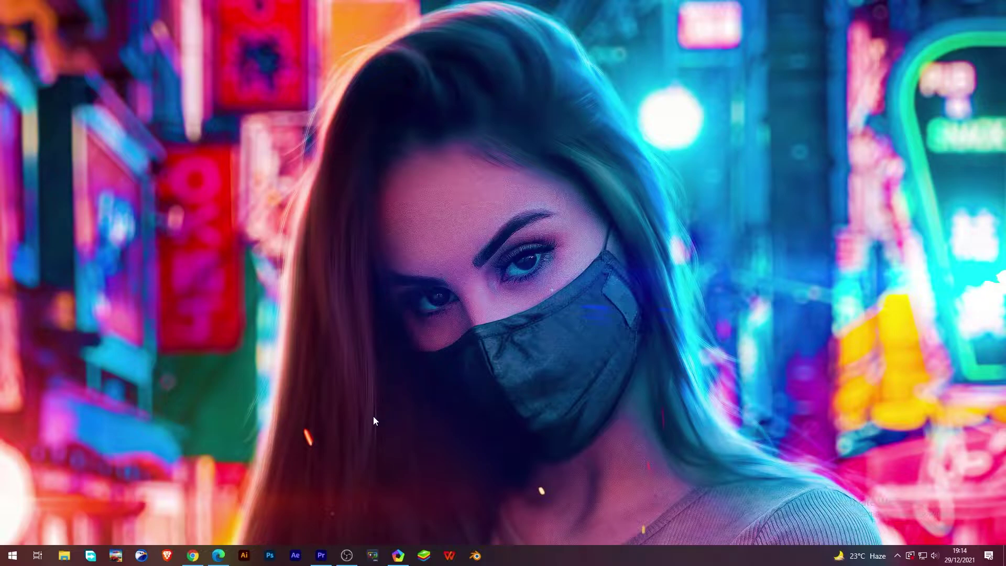
Step: Play through the gameplay sequence, then park the playhead at the 01/02 cut at 00:00:07:05
left_click(321, 555)
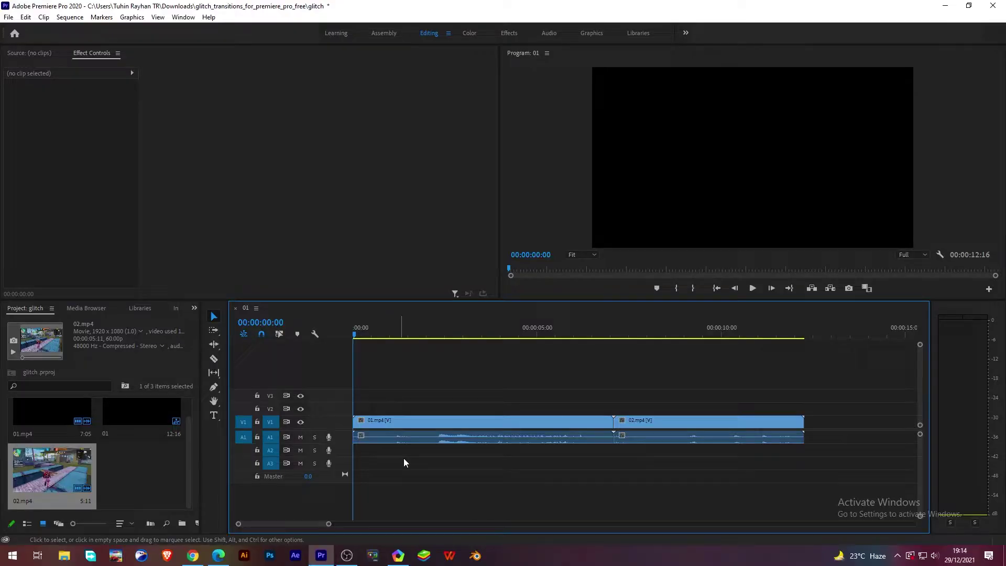
mouse_move(357, 335)
left_mouse_down()
mouse_move(456, 346)
mouse_move(403, 336)
mouse_move(341, 346)
left_mouse_up()
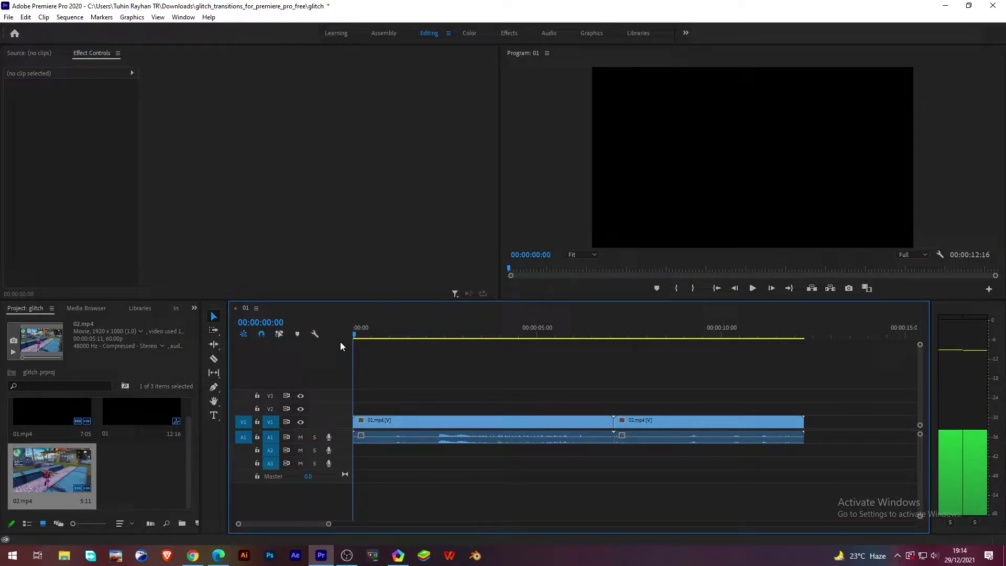
key("space")
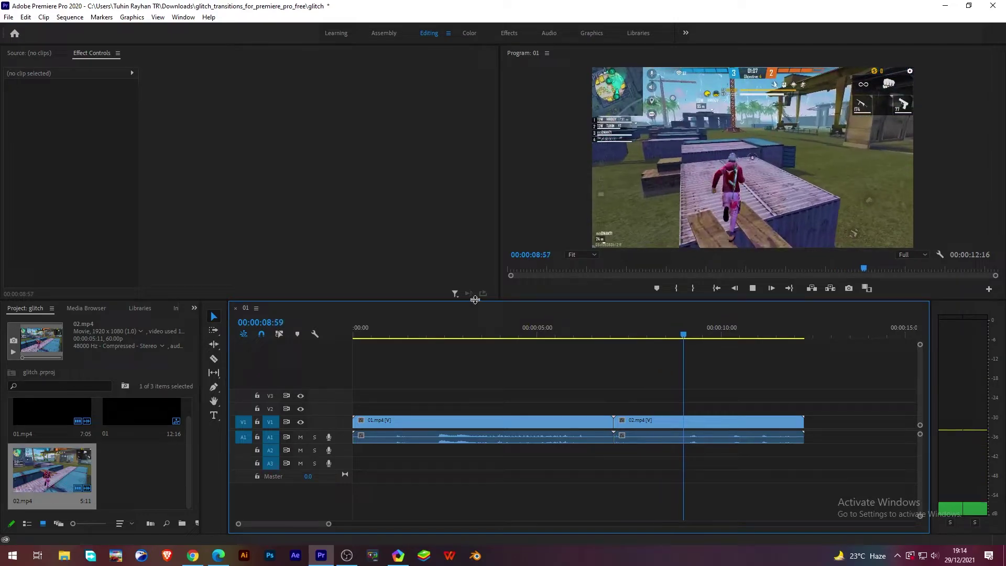
key("space")
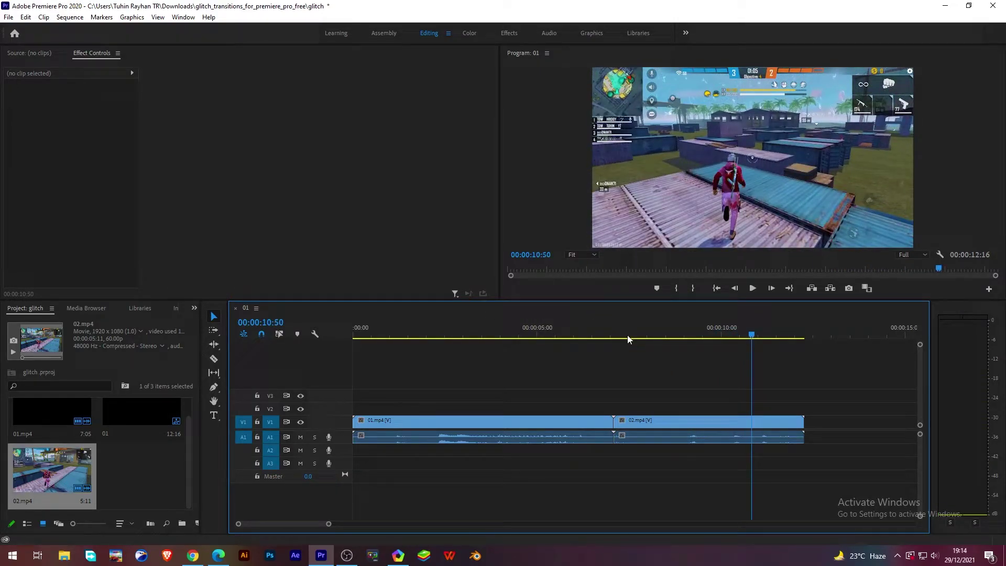
left_click_drag(628, 340, 615, 338)
Step: Zoom the timeline in around the cut and increase the V1 and A1 track heights
key("=")
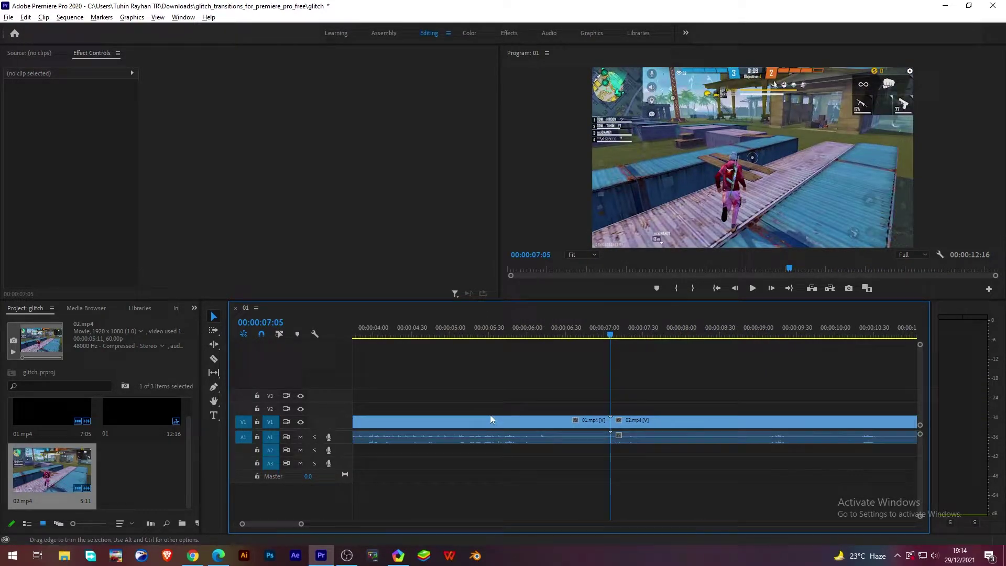
scroll(337, 424, "up", 5)
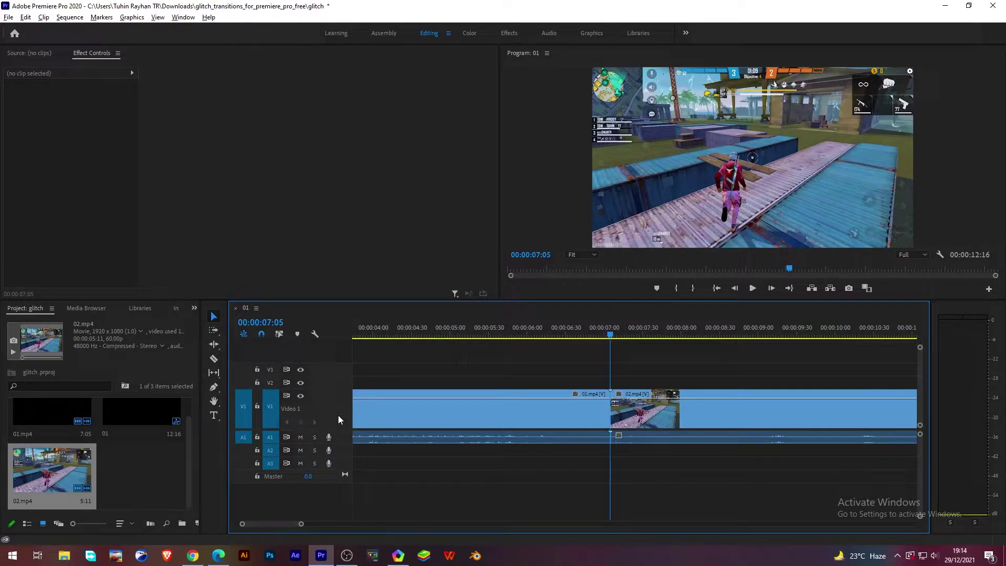
scroll(342, 438, "up", 5)
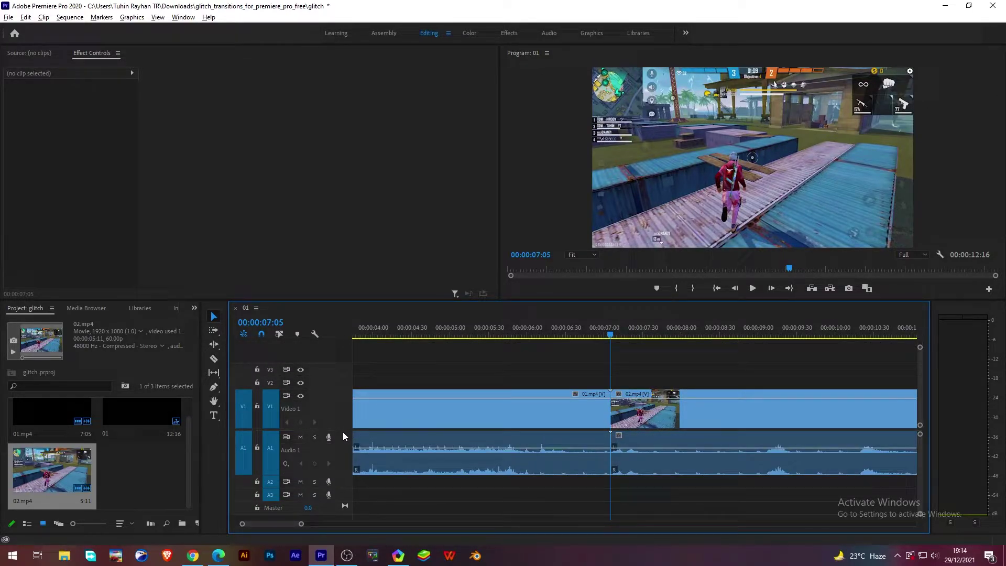
key("alt")
Step: Filter the Effects panel by 'glitch' and scroll down to the uni.Glitch Transition entry
left_click(194, 308)
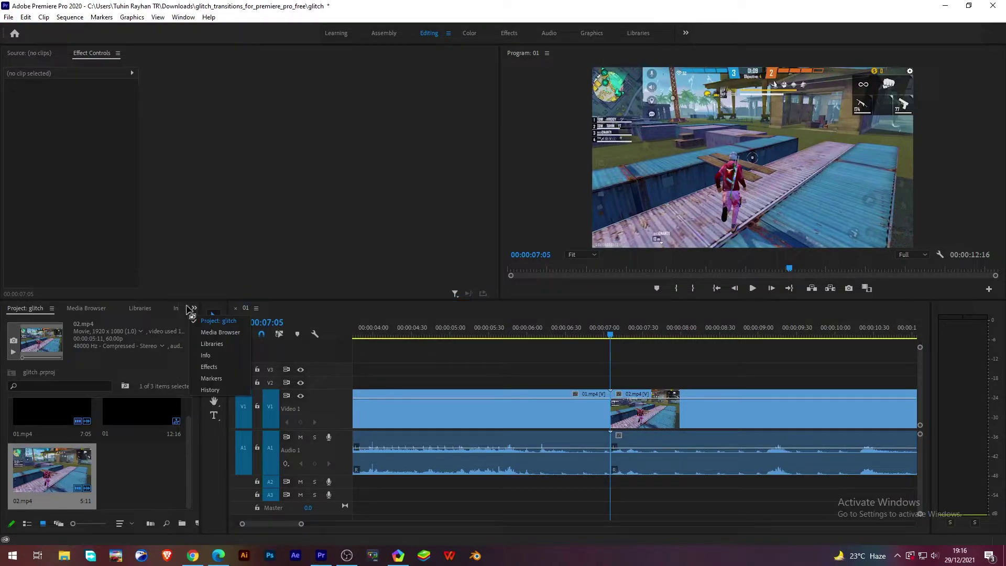
left_click(211, 368)
left_click(52, 321)
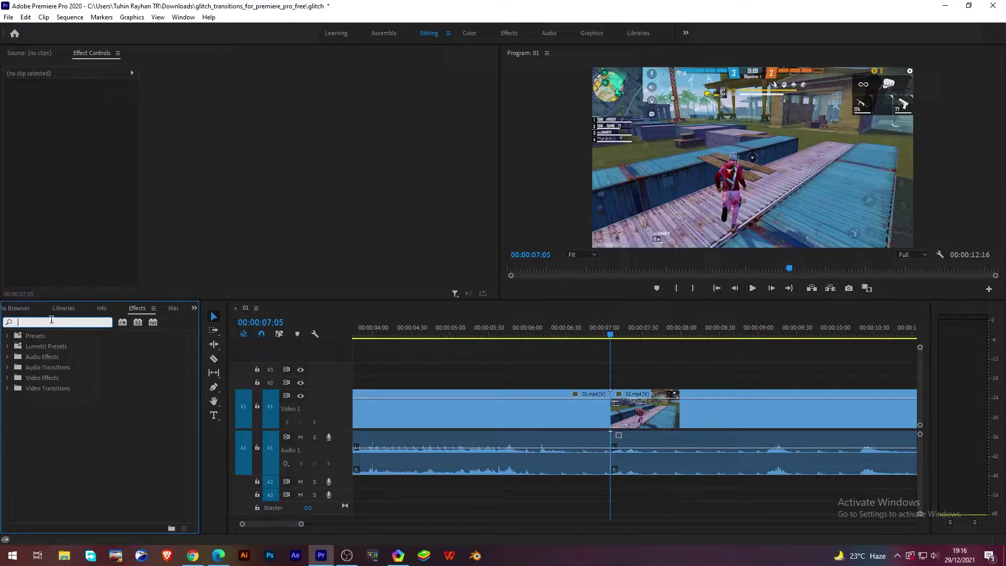
type("glitch")
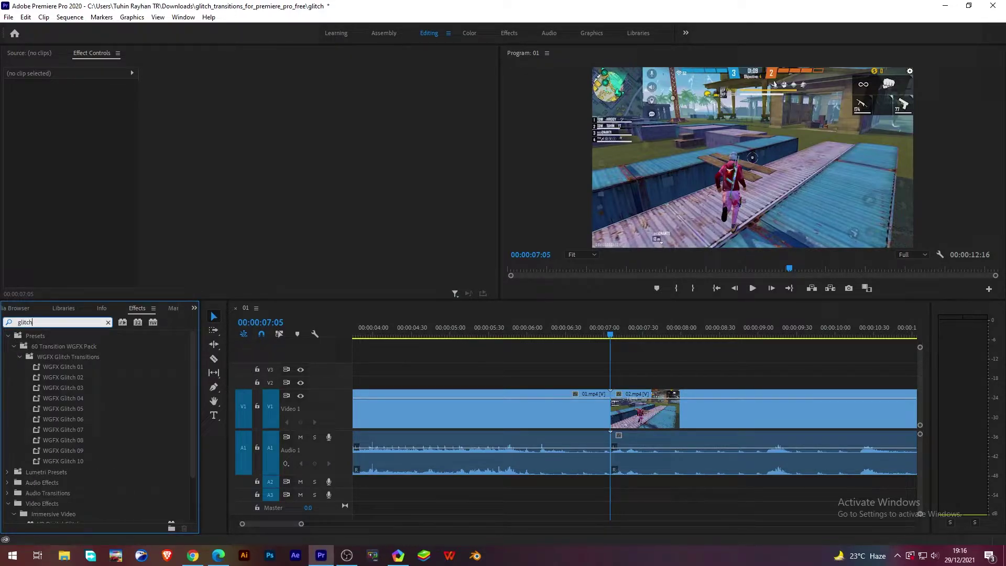
left_click(53, 347)
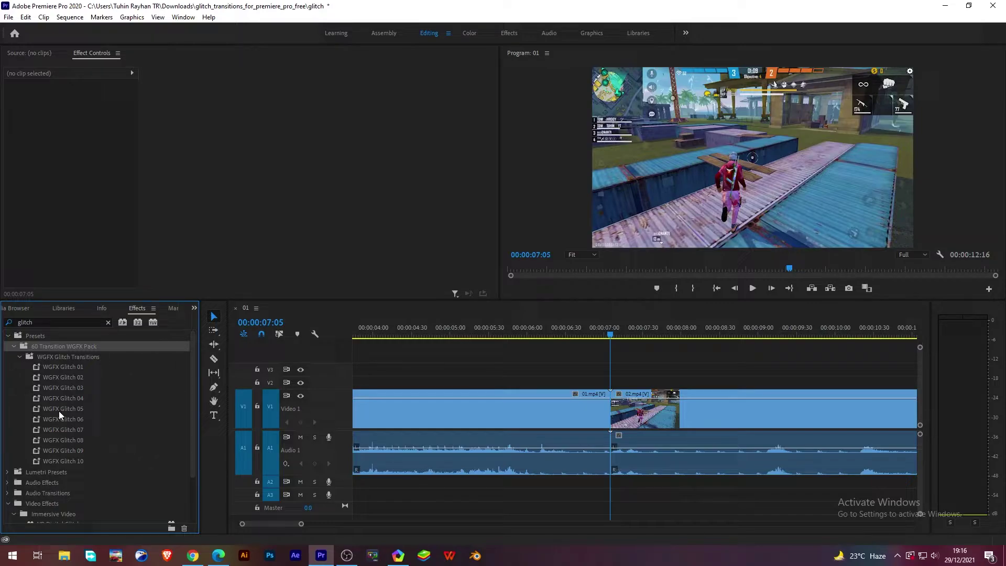
scroll(58, 425, "down", 3)
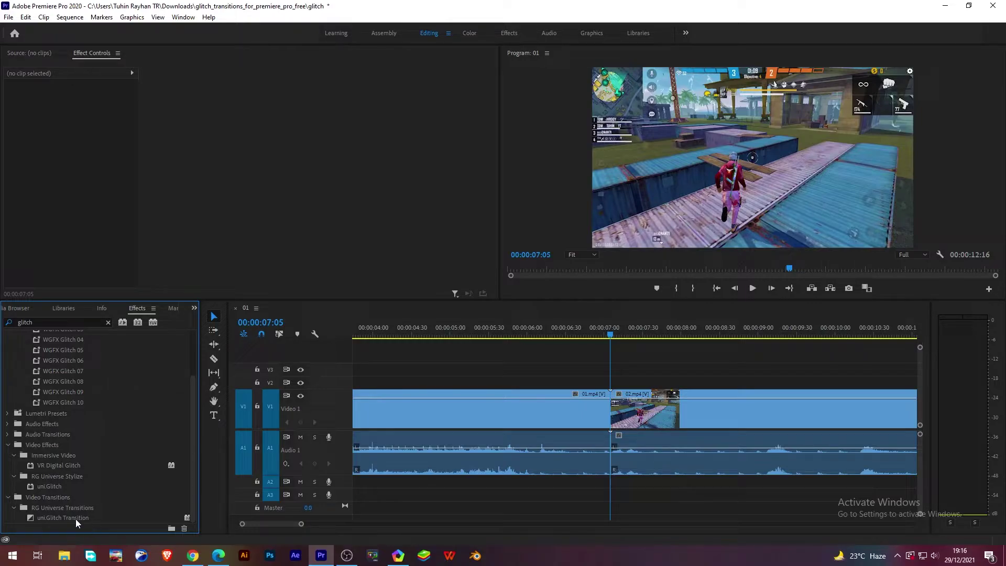
Step: Drop uni.Glitch Transition on the 01.mp4/02.mp4 cut, dismiss the media warning, and select it
left_click_drag(75, 518, 614, 416)
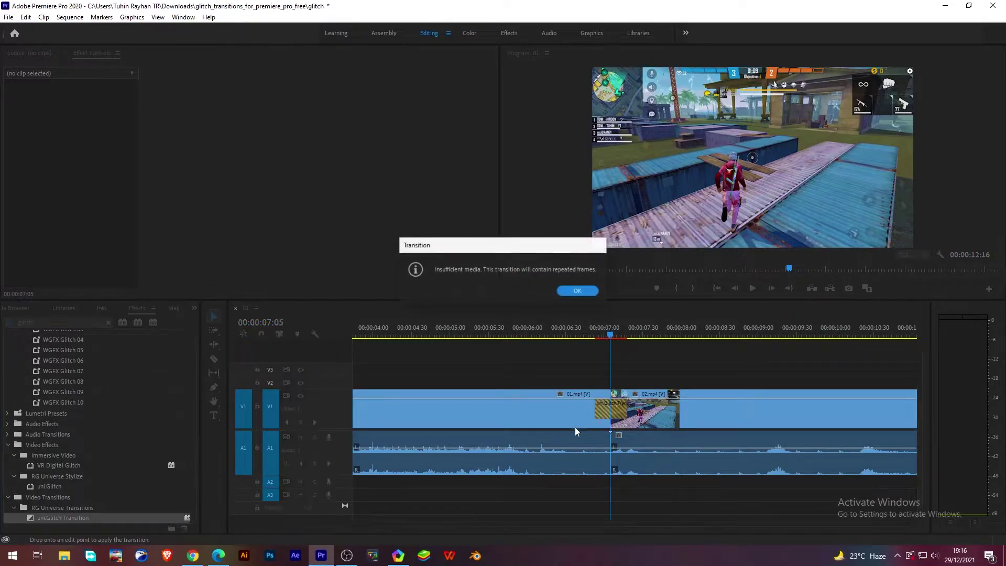
left_click(576, 291)
left_click(605, 414)
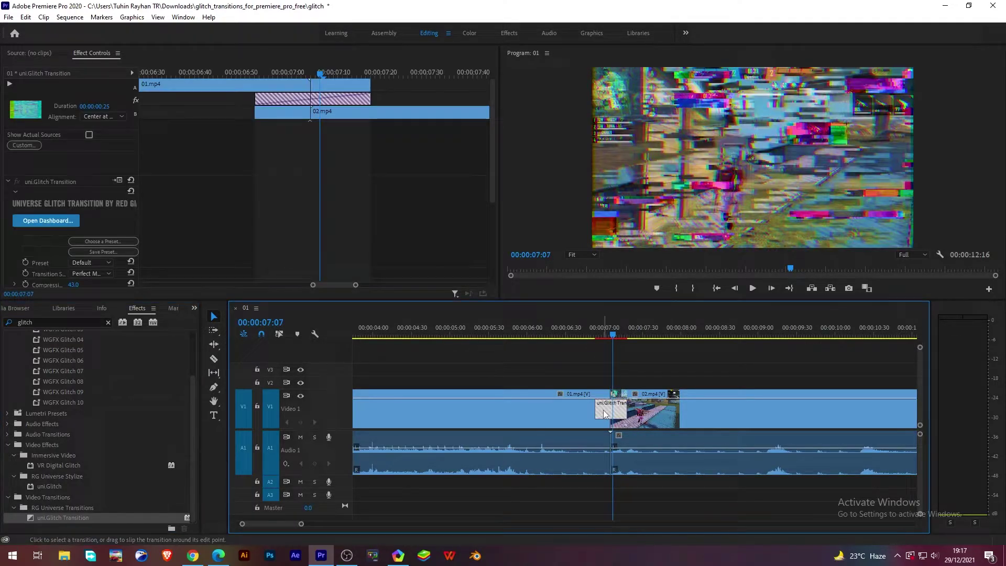
scroll(85, 213, "down", 2)
Step: Try other glitch presets on the transition, settling temporarily on Bad Stuff
left_click(91, 221)
left_click(75, 225)
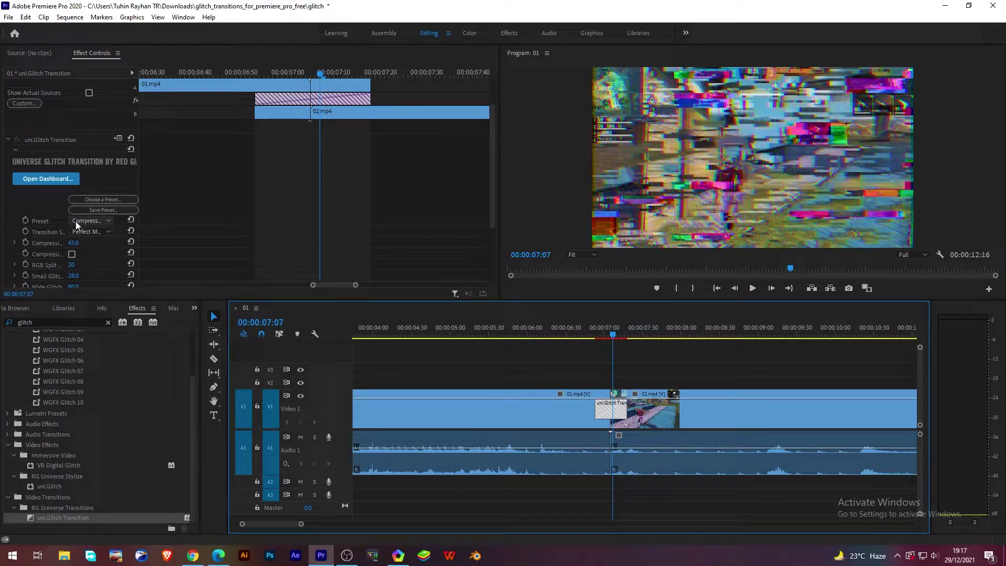
scroll(85, 219, "down", 1)
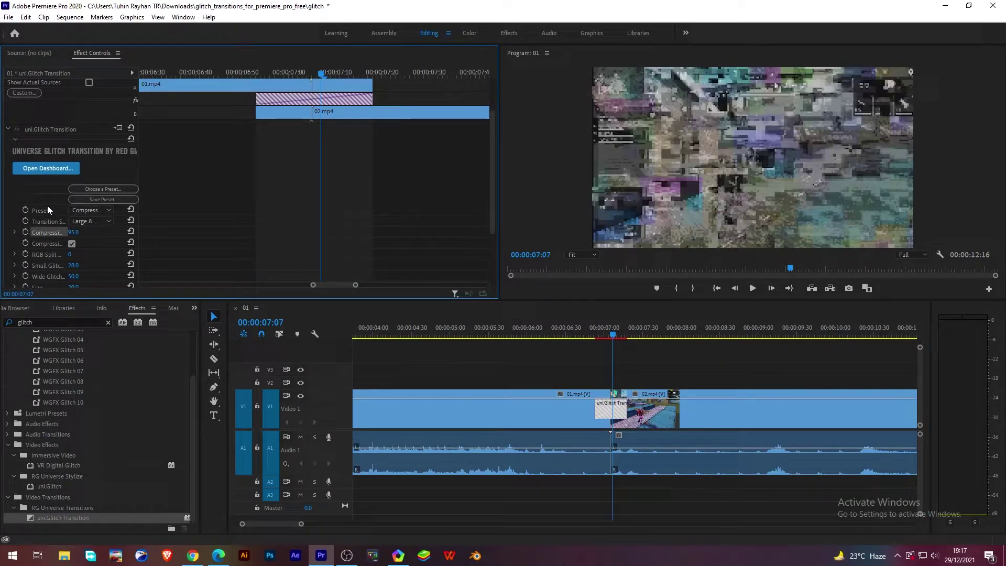
left_click(76, 209)
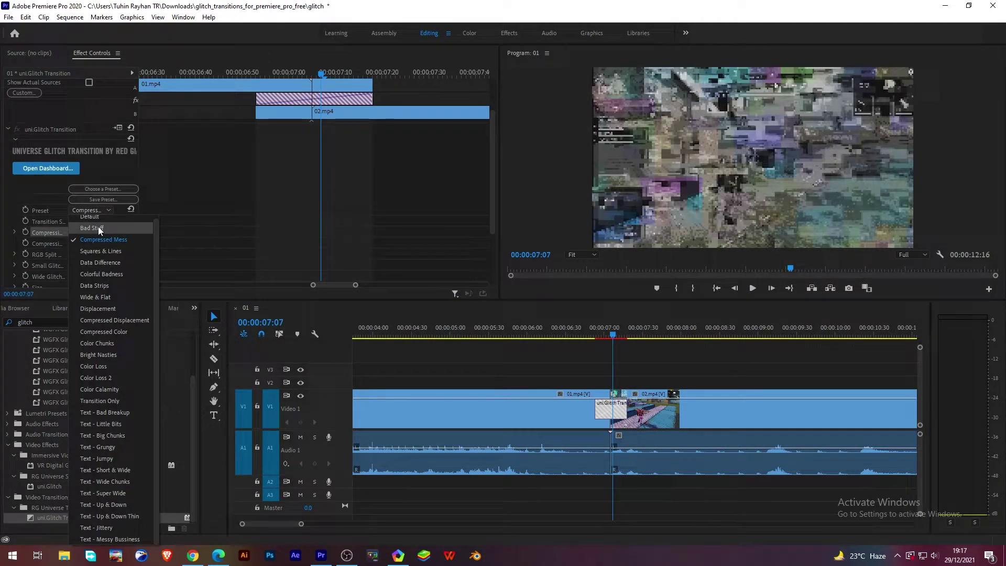
left_click(98, 226)
left_click(92, 189)
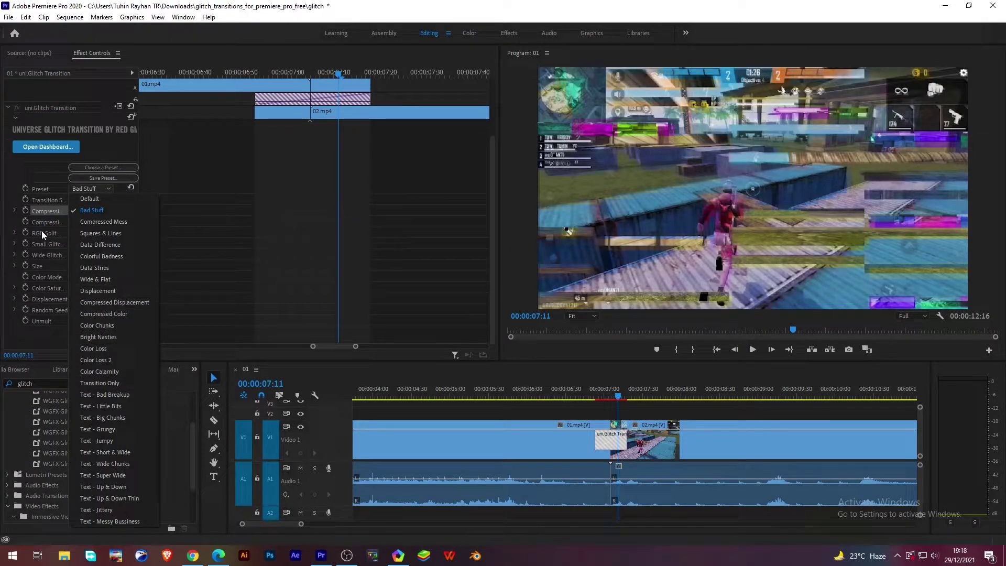
left_click(36, 171)
Step: Try the Super Slim and then Big Chunks transition styles
left_click(90, 201)
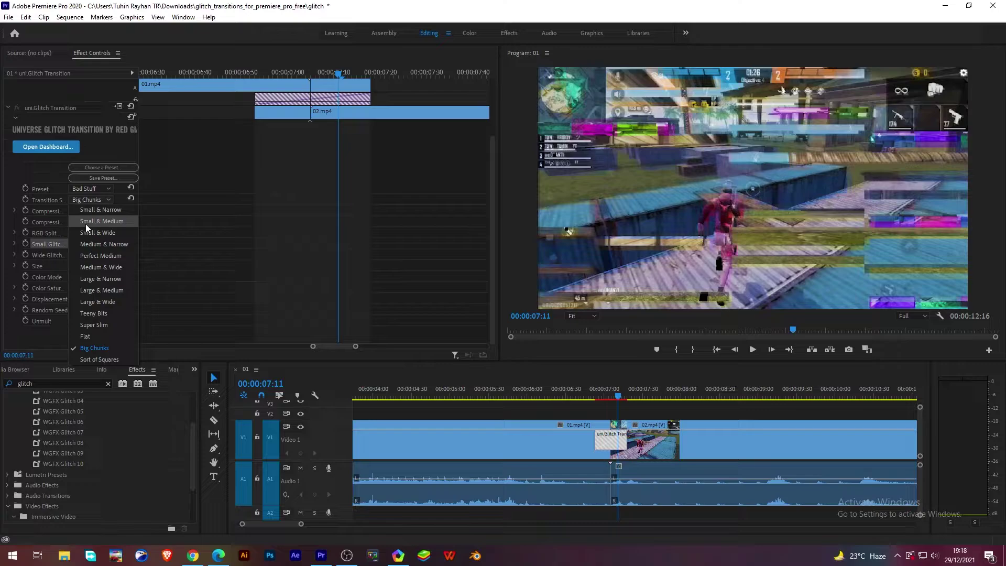
left_click(98, 326)
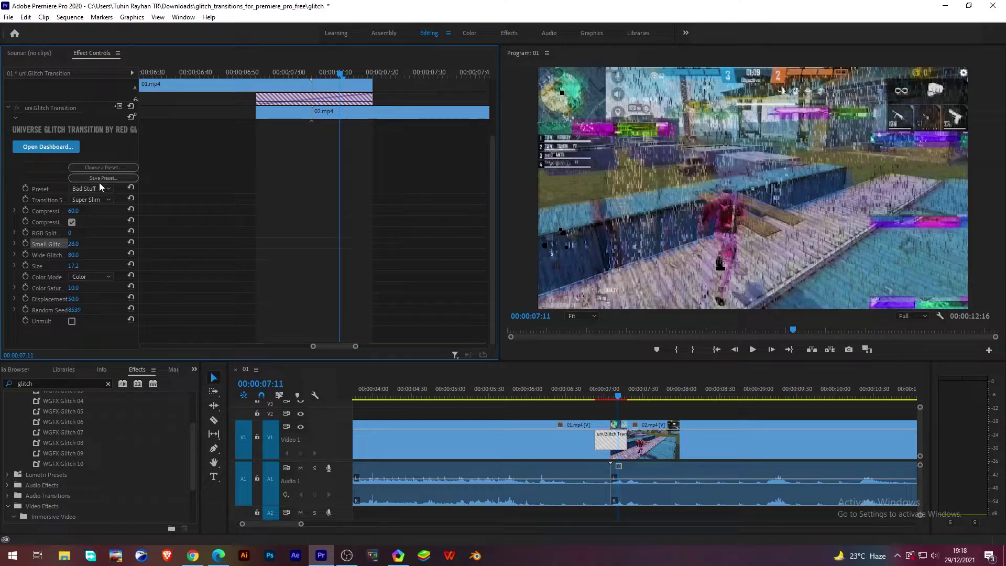
left_click(603, 394)
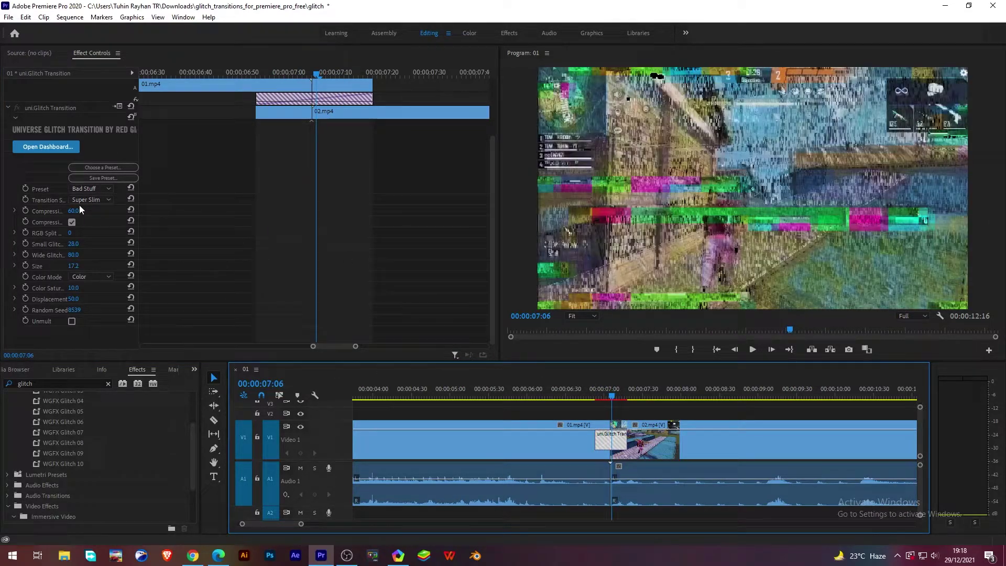
left_click(84, 201)
left_click(94, 347)
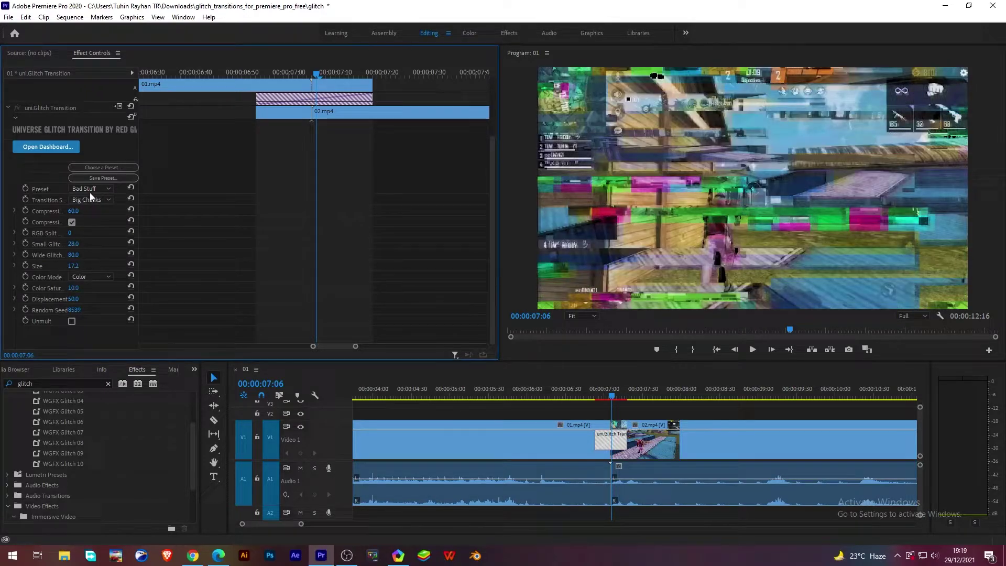
Step: Switch the glitch preset to Color Loss and scrub through the transition to preview it
left_click(90, 190)
left_click(96, 349)
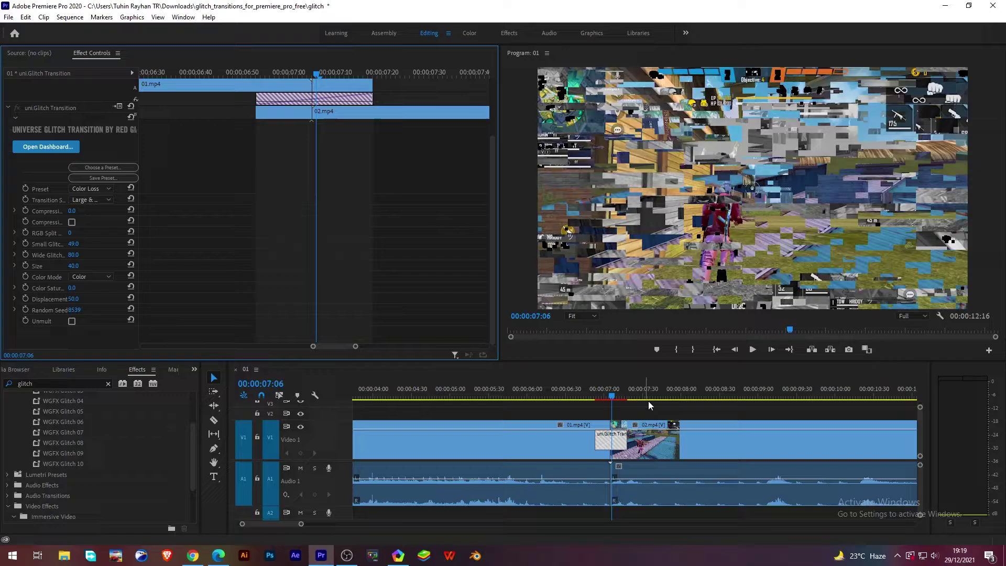
left_click(608, 392)
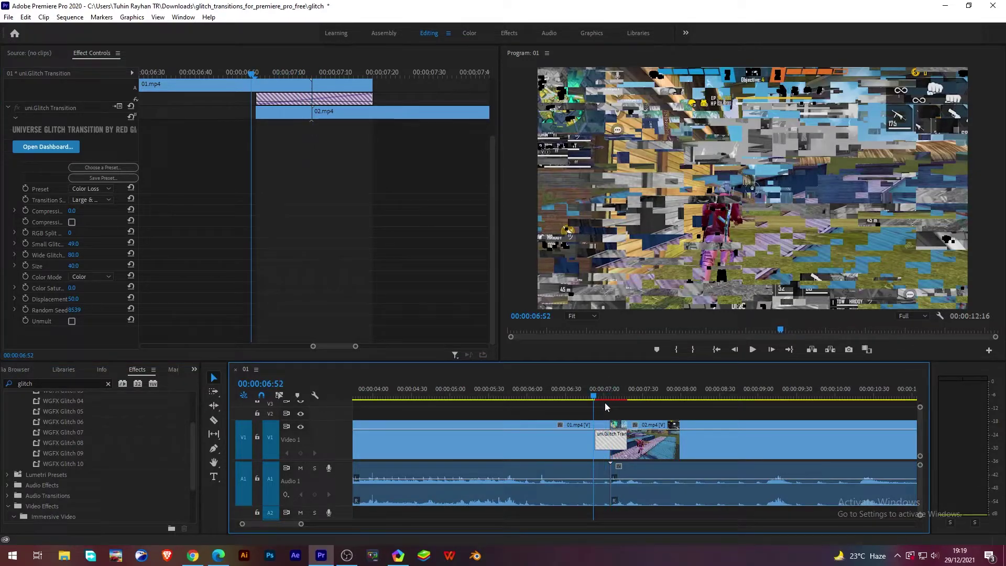
mouse_move(605, 402)
left_mouse_down()
mouse_move(621, 401)
mouse_move(611, 404)
left_mouse_up()
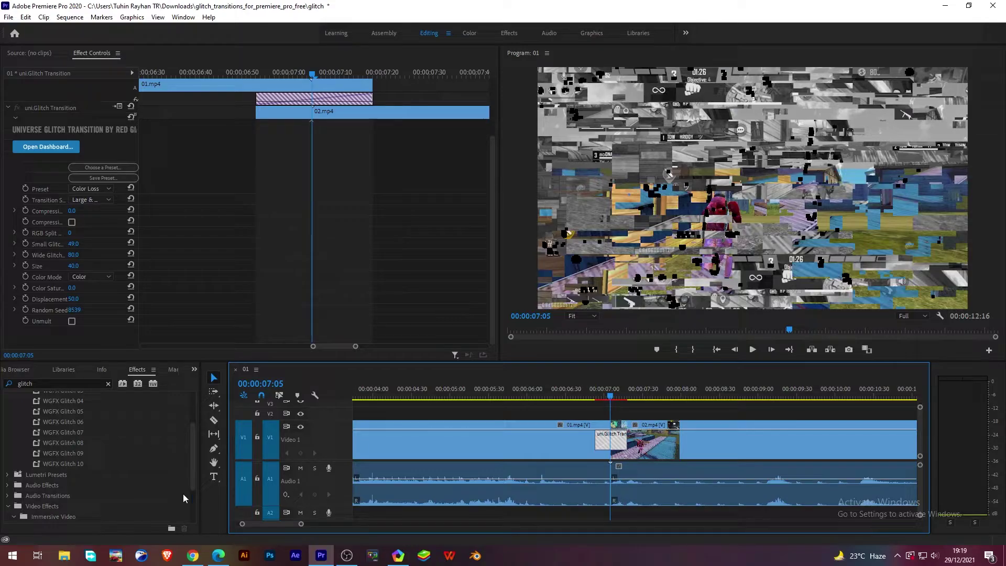
Step: Show the Cinematic Glitch sound effects folder in Edge and open YouTube in a new tab
left_click(218, 555)
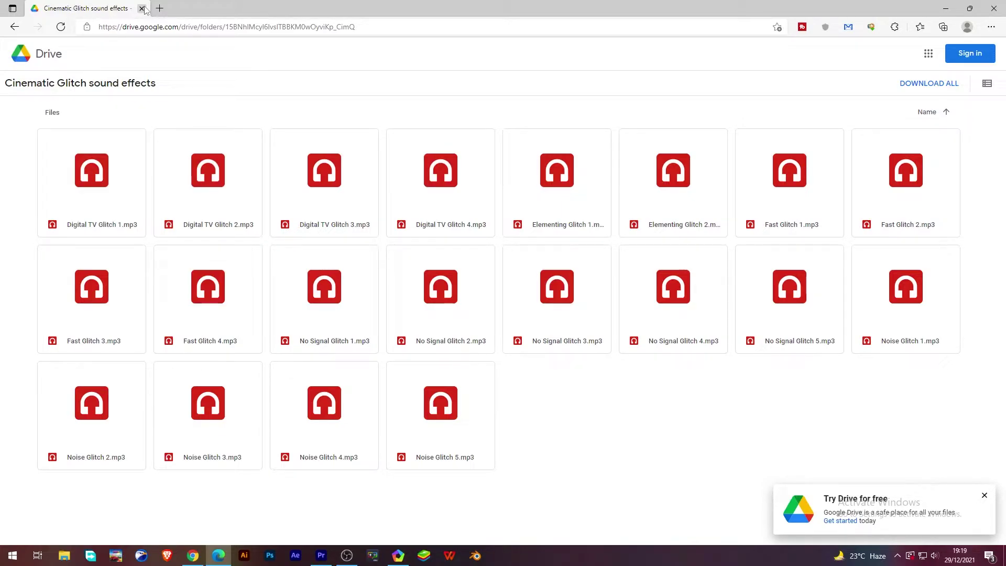
left_click(160, 9)
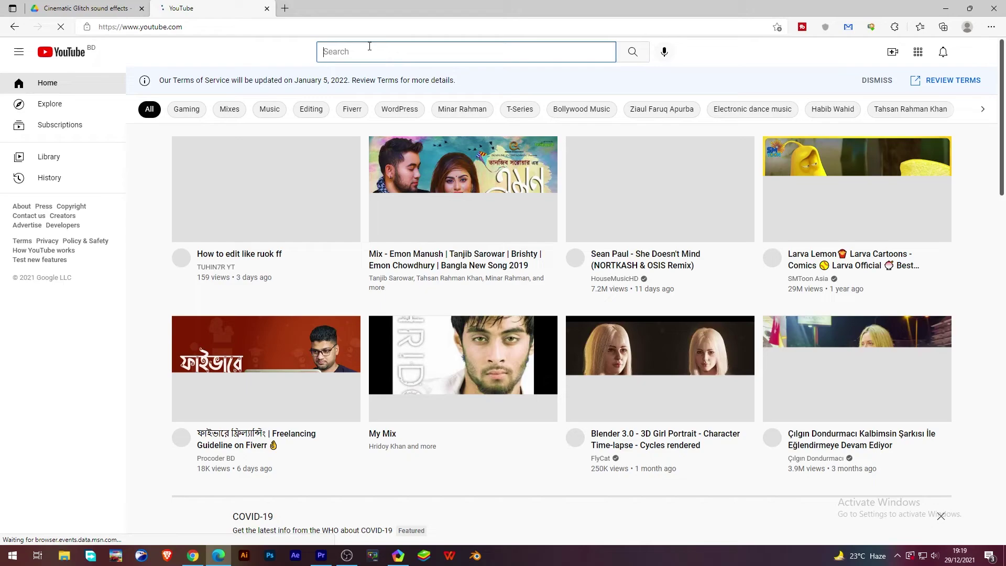
Step: Search YouTube for 'glitch sound' and open the 10 Glitch Sounds Pack video
type("glitch sound")
key("Return")
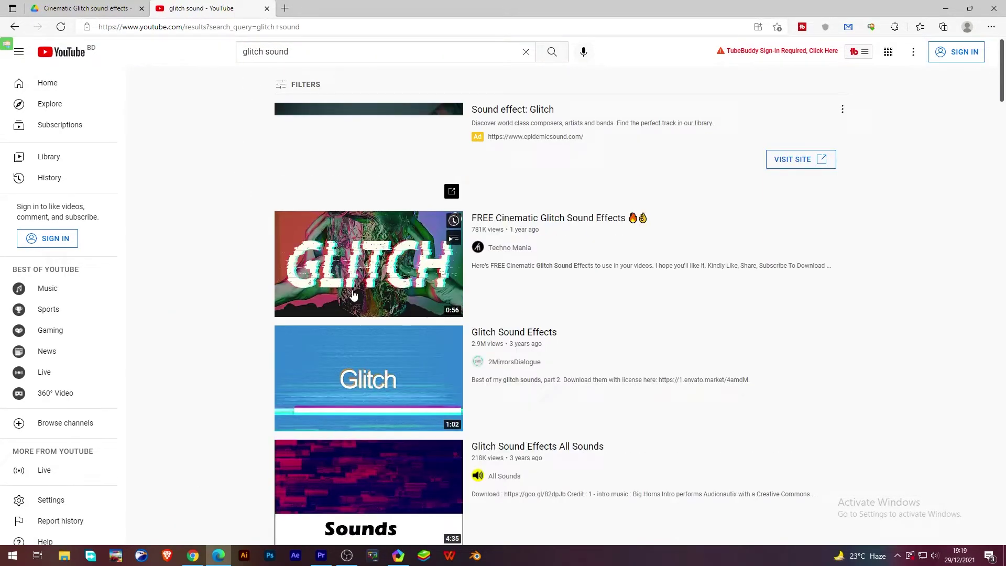
scroll(408, 258, "down", 8)
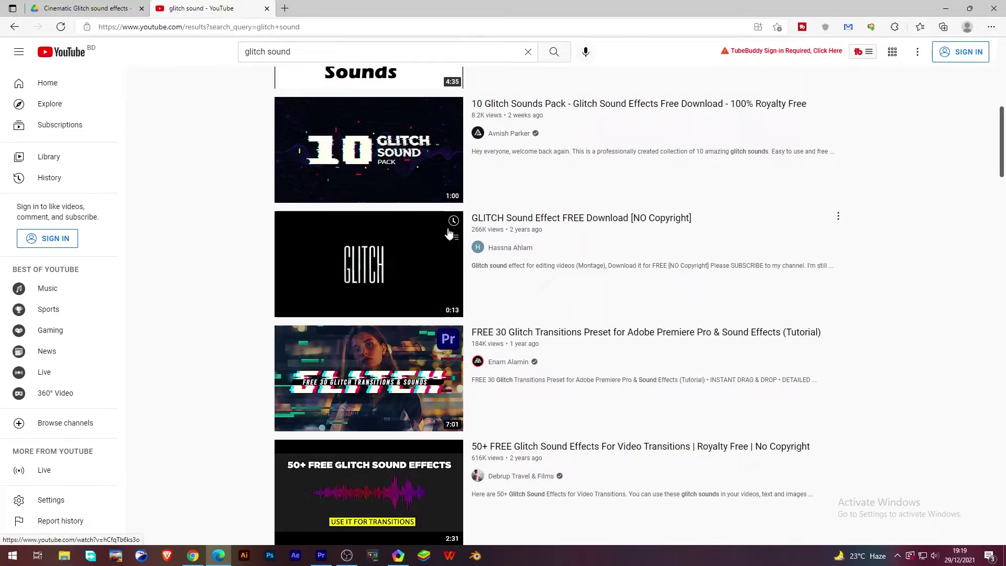
scroll(360, 323, "up", 3)
left_click(358, 309)
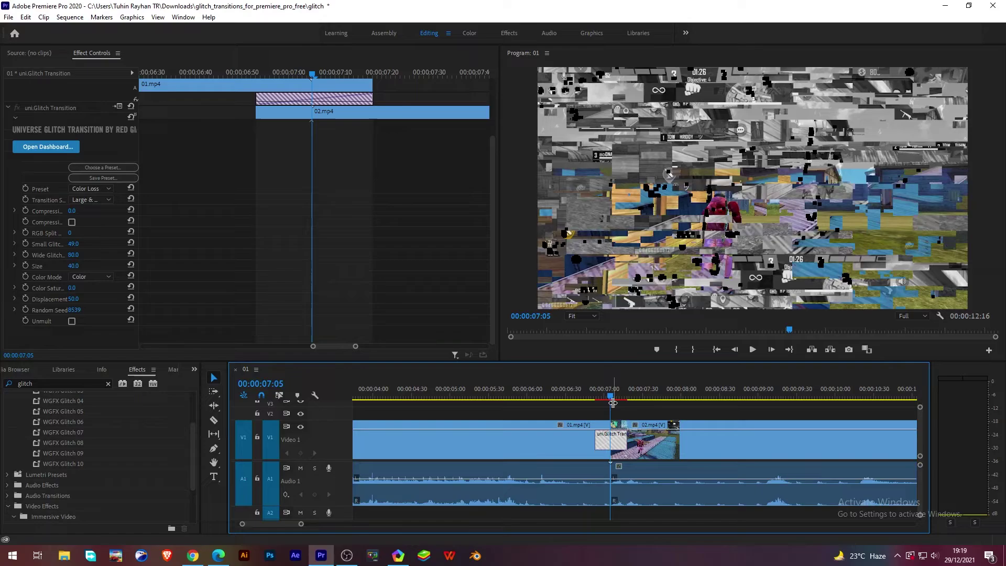
Step: Scrub back across the Color Loss glitch transition, then minimize Premiere with Win+D
left_click_drag(612, 402, 605, 399)
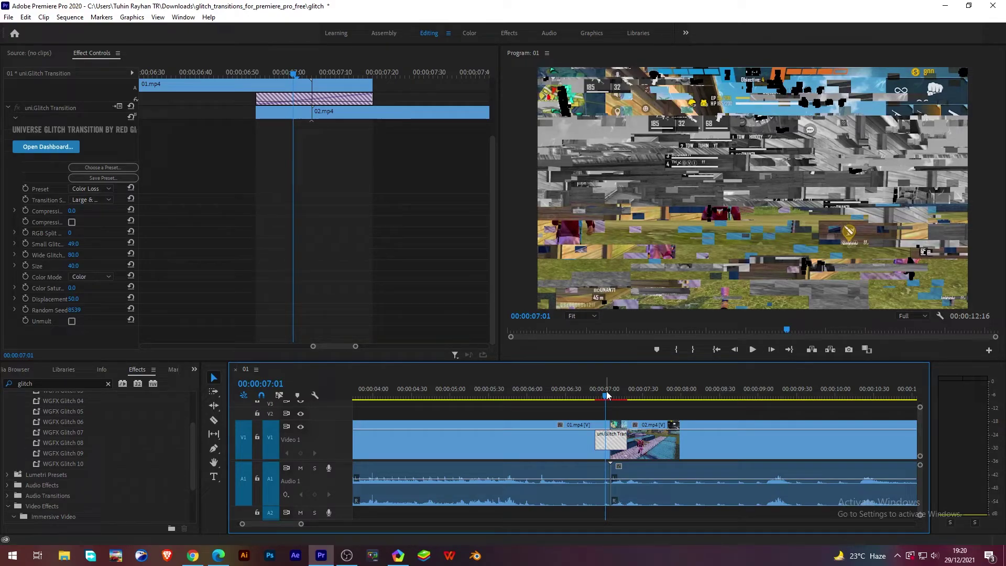
key("super+d")
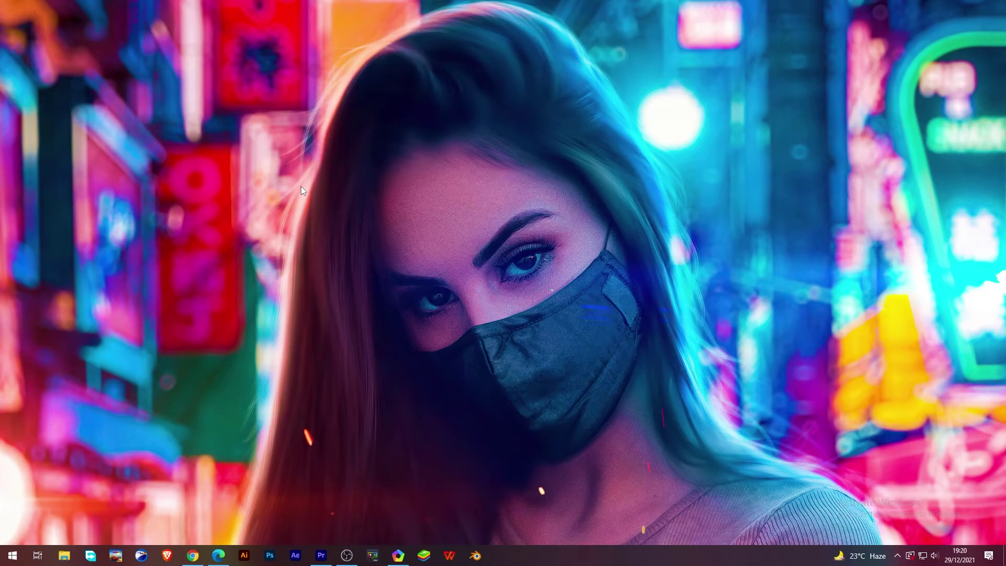